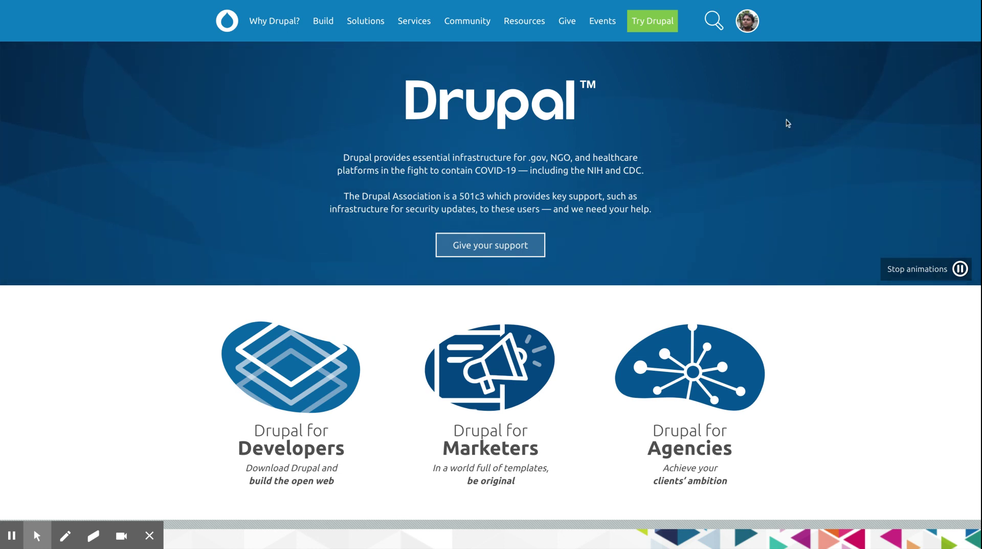
- Scroll the Drupal.org home page and bring up the Try Drupal menu options
scroll(788, 123, down, 1)
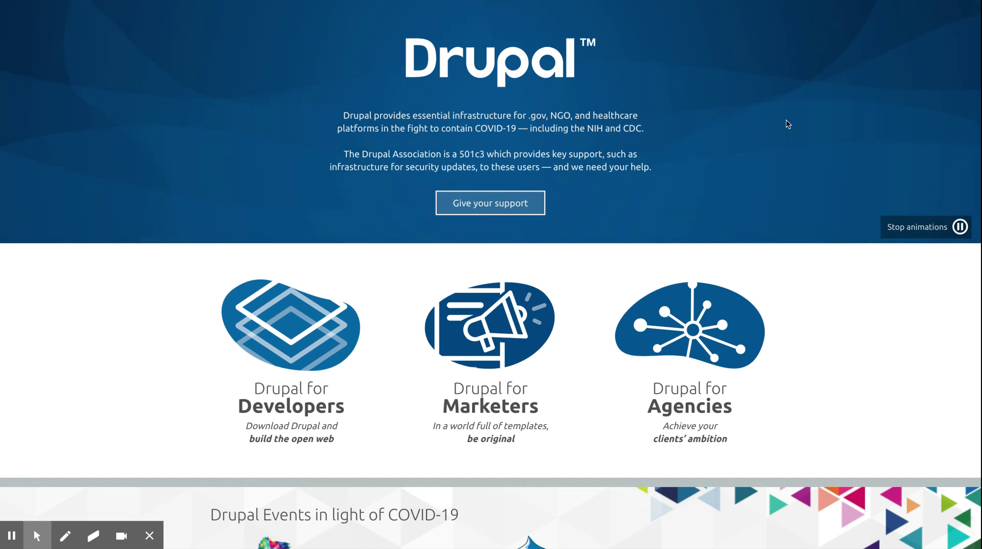
scroll(788, 125, up, 1)
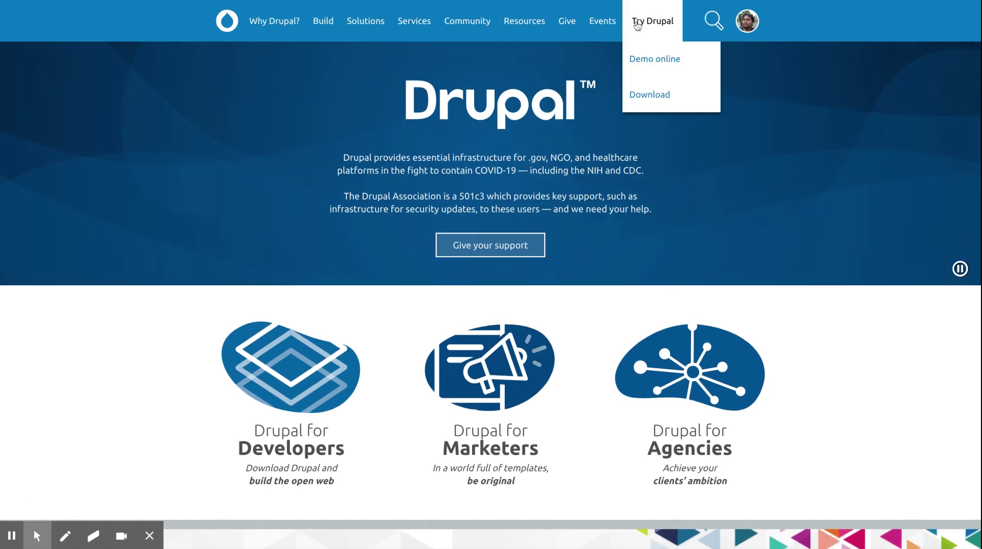
- Go to the Download Drupal page and download Drupal as a zip archive
click(641, 98)
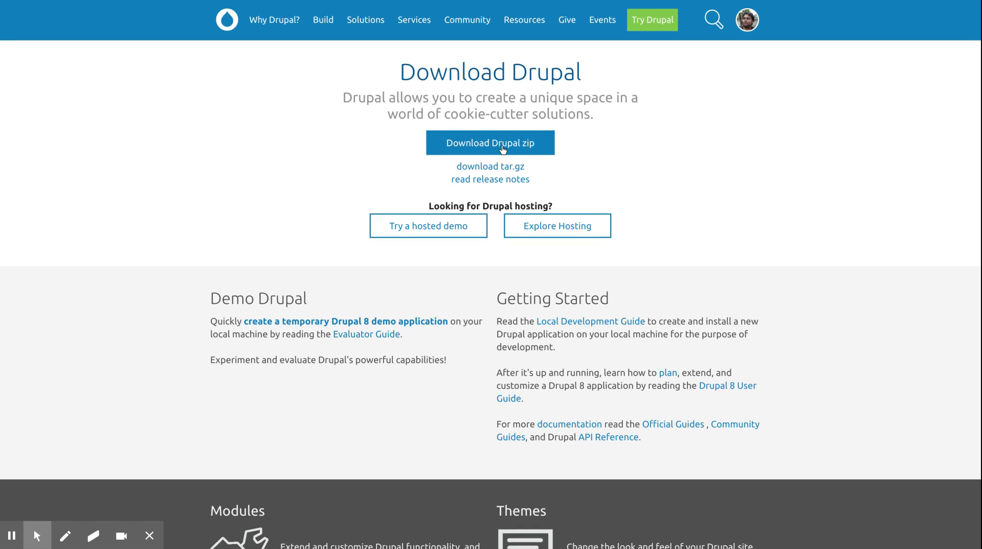
scroll(503, 149, down, 1)
click(503, 146)
scroll(503, 148, down, 1)
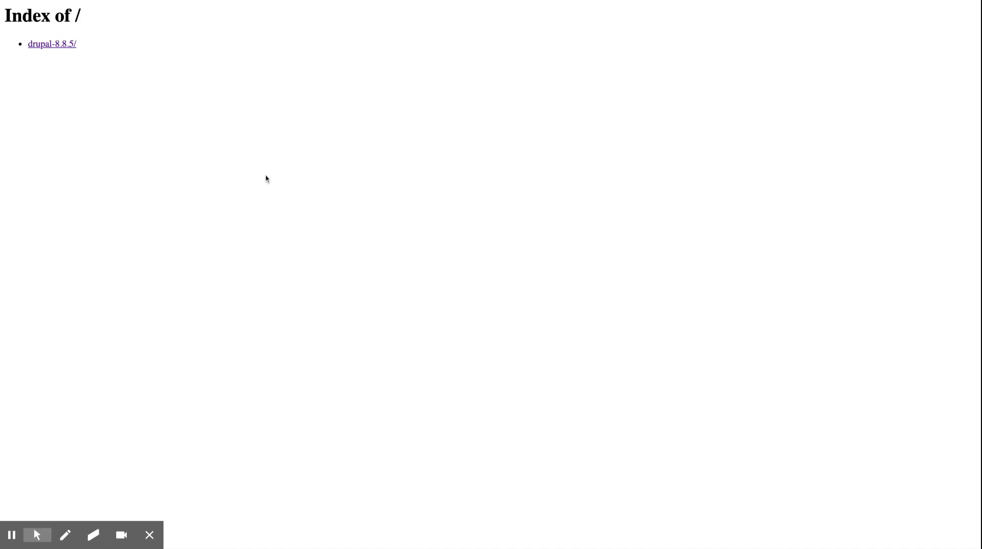
- Open the drupal-8.8.5 folder on localhost to launch the Drupal installer
click(67, 51)
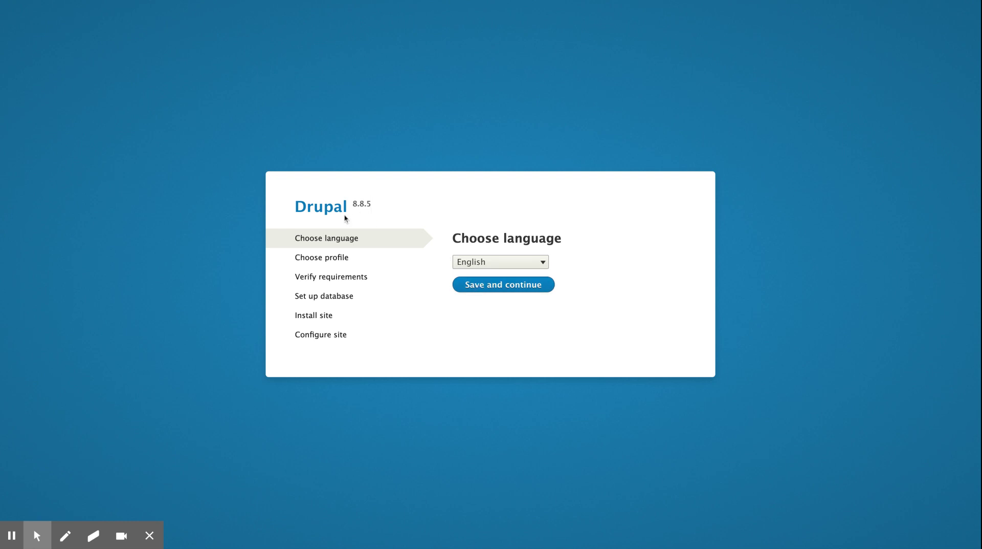
- Highlight the Drupal 8.8.5 and Choose language headings, then continue with English
click(297, 207)
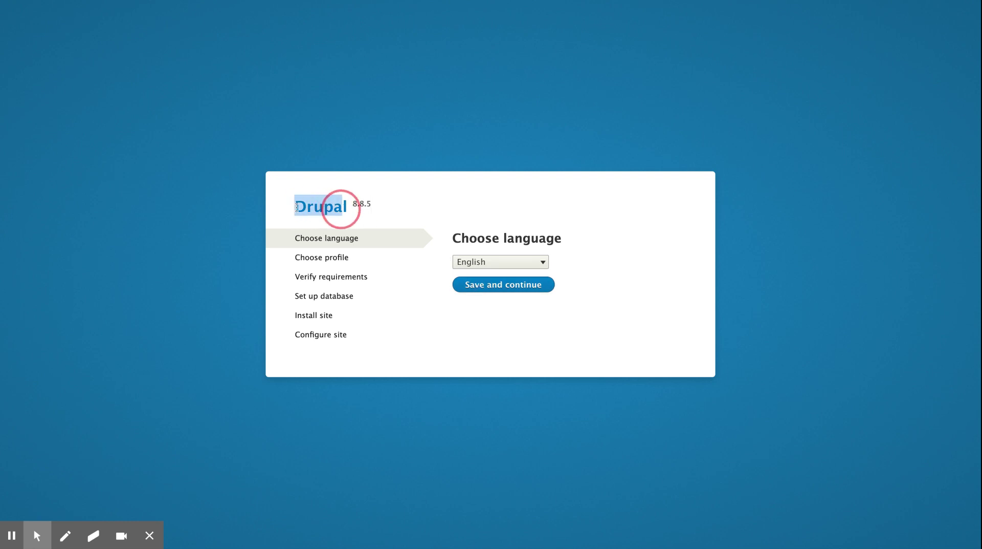
drag(297, 207, 390, 213)
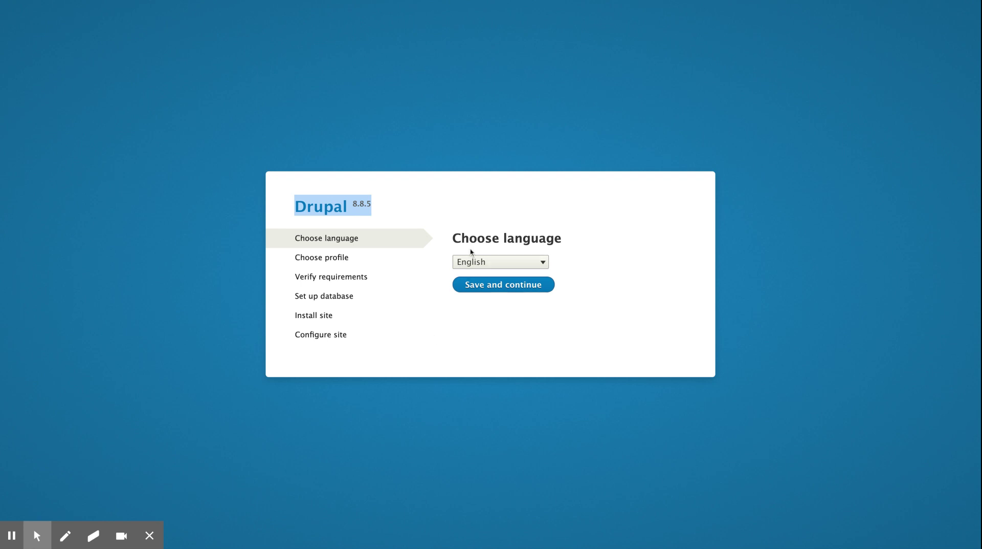
drag(452, 243, 560, 242)
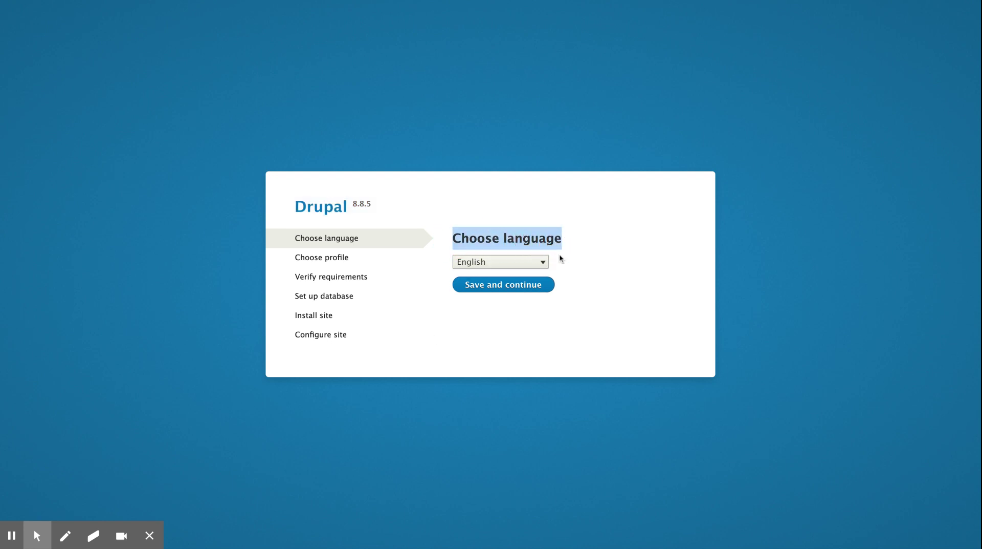
click(535, 288)
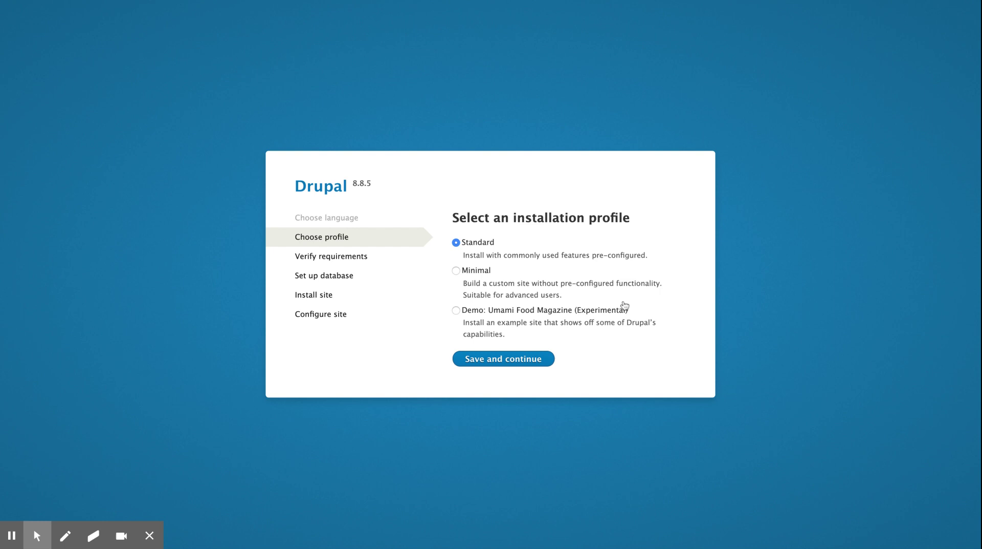
- Highlight the Umami Food Magazine demo profile, then proceed with the Standard profile
drag(636, 314, 466, 310)
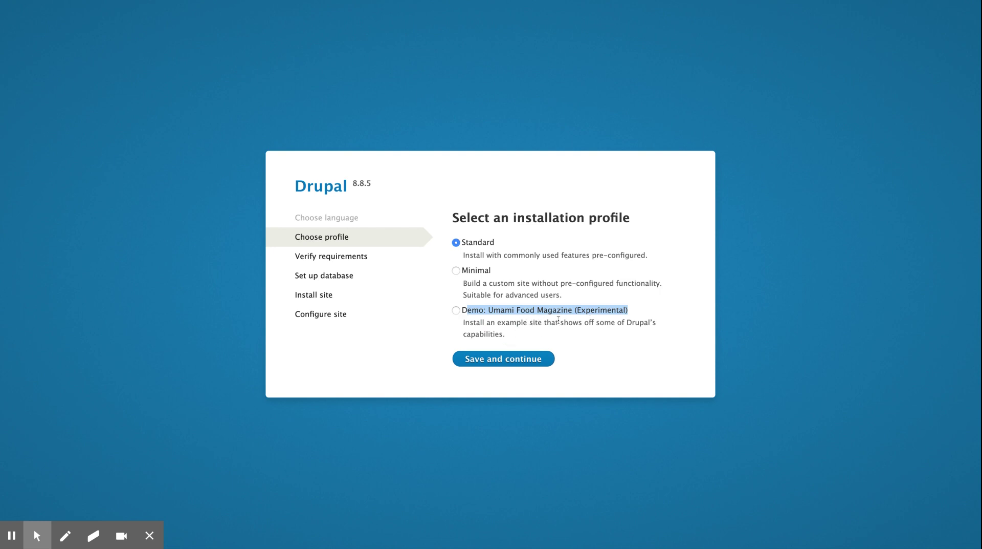
click(613, 320)
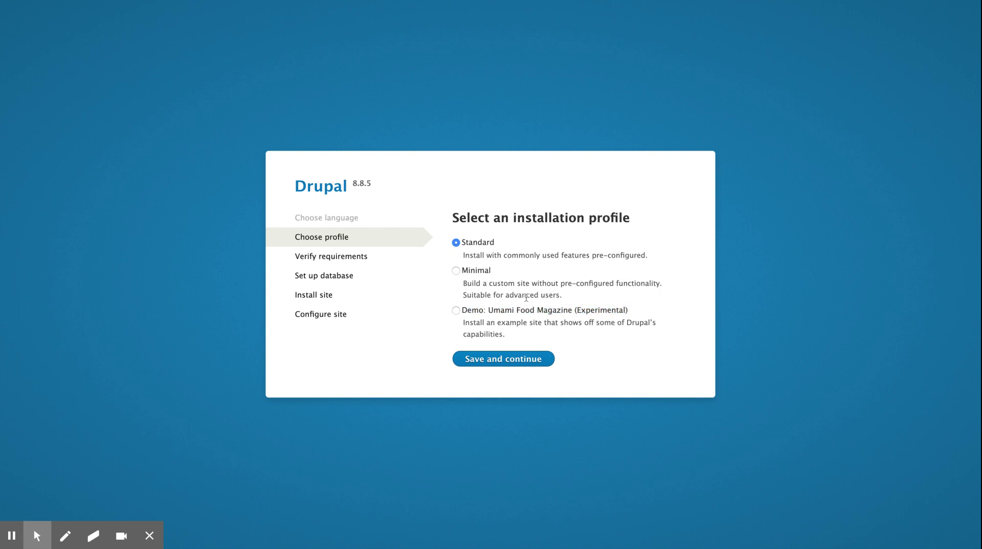
click(633, 314)
drag(634, 314, 461, 310)
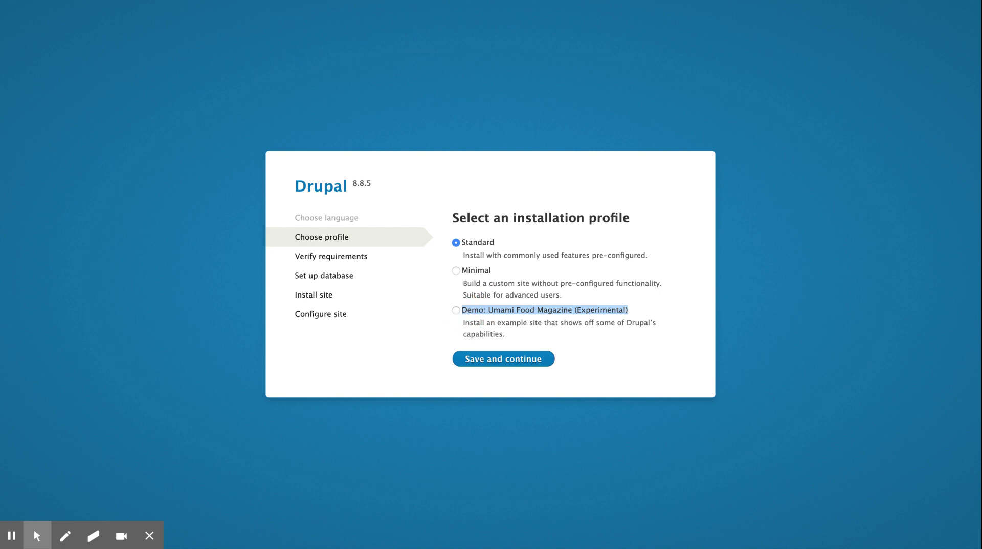
click(555, 256)
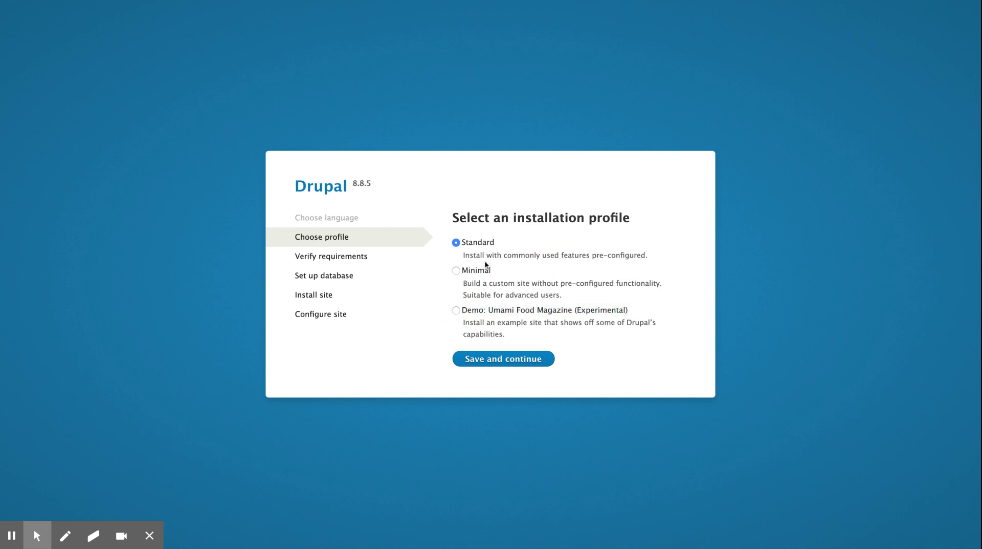
click(514, 360)
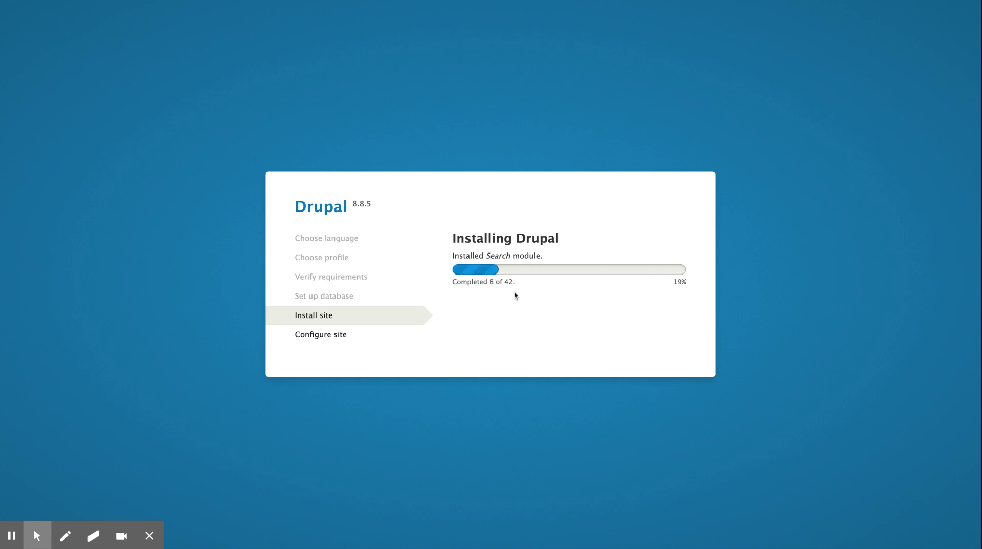
- Highlight the progress count while the installer completes all 42 tasks
drag(484, 282, 513, 282)
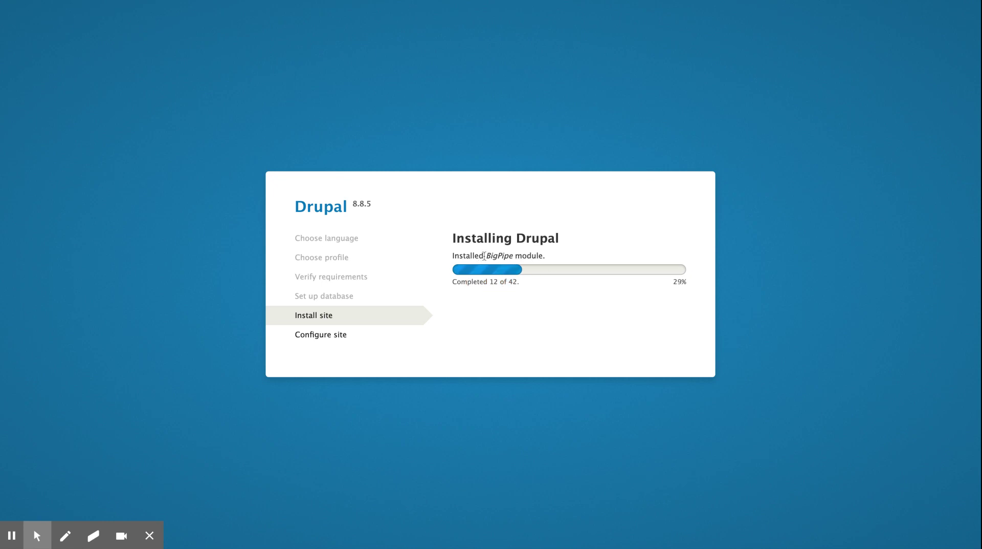
click(487, 257)
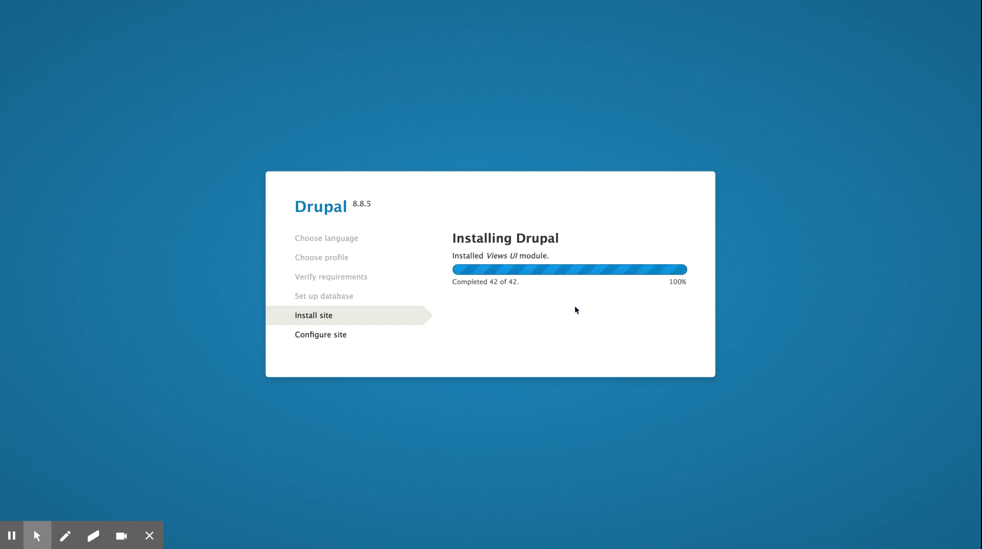
- Enter 'Drupal first installation' as the site name
scroll(564, 259, down, 3)
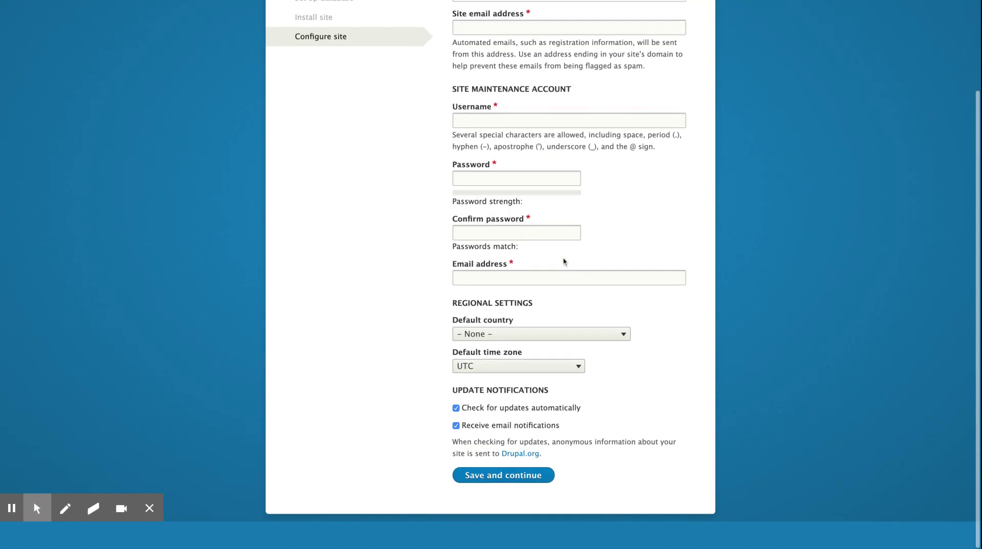
scroll(563, 259, up, 3)
scroll(564, 260, down, 2)
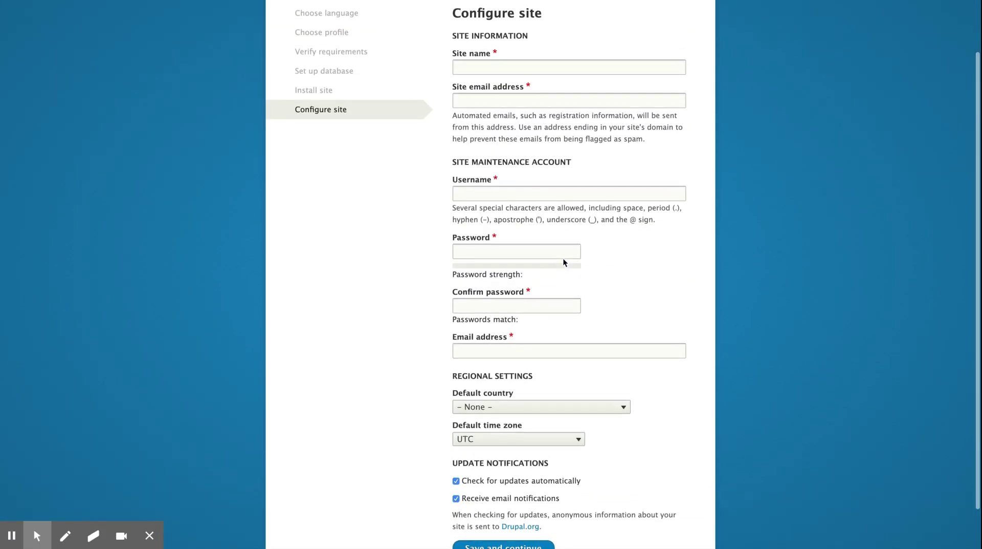
scroll(563, 260, up, 2)
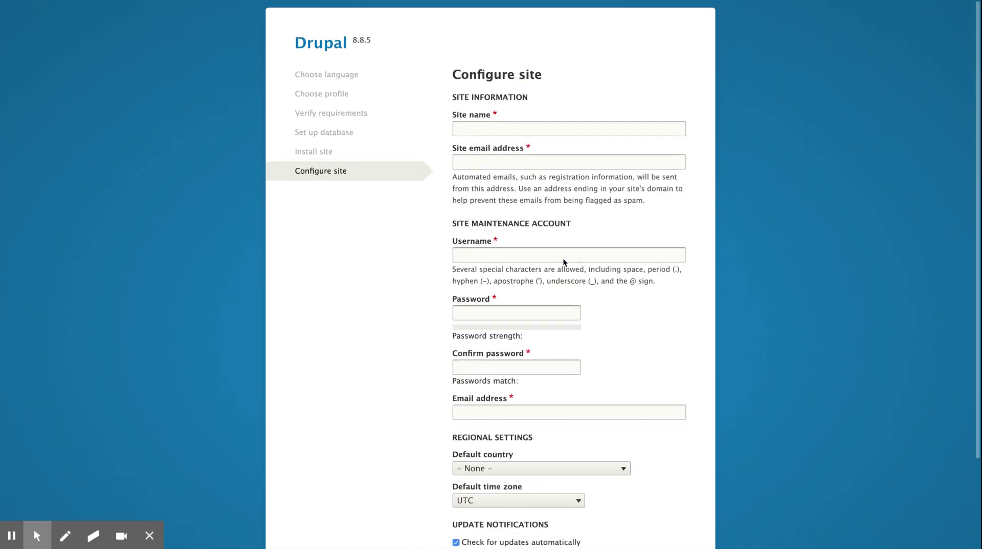
click(557, 132)
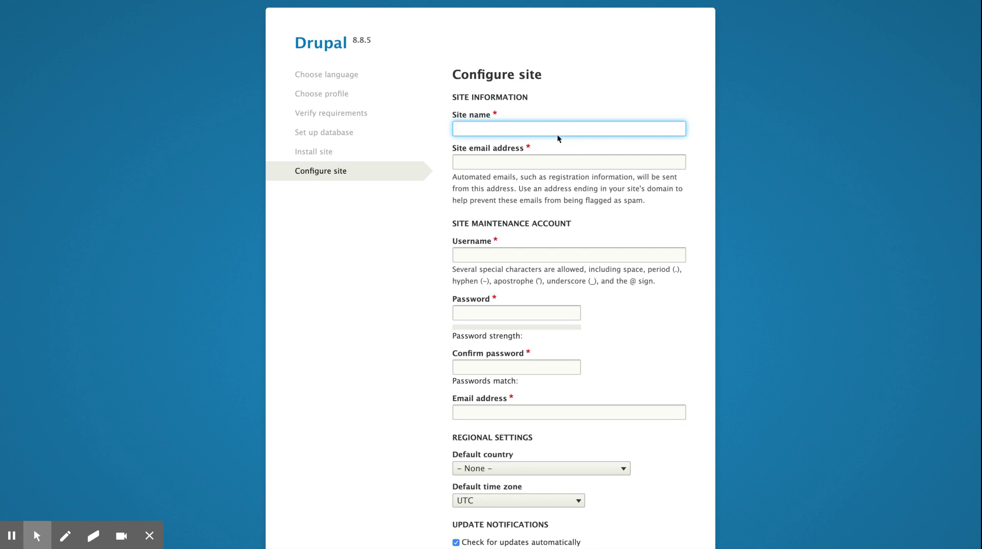
text(Drupal )
text(first)
text( installation)
click(534, 162)
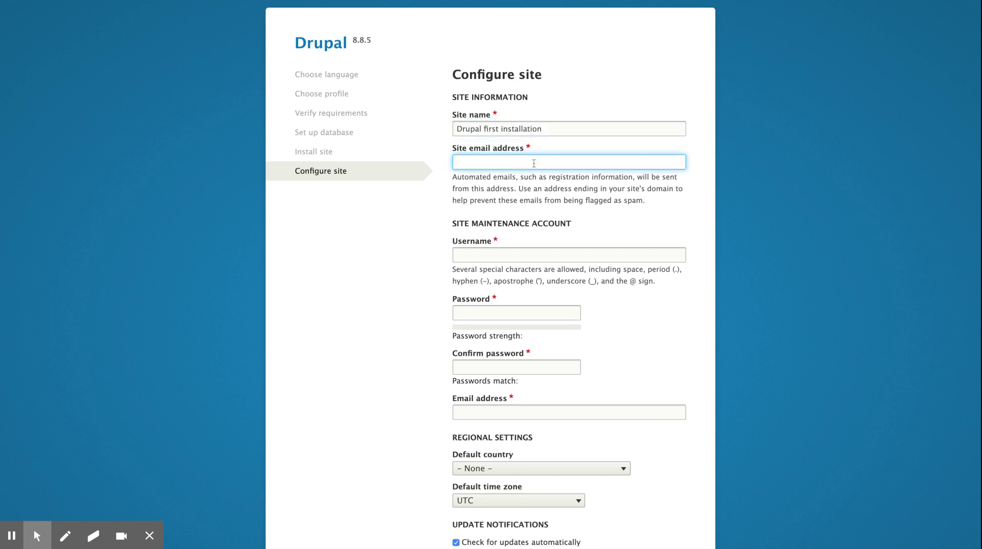
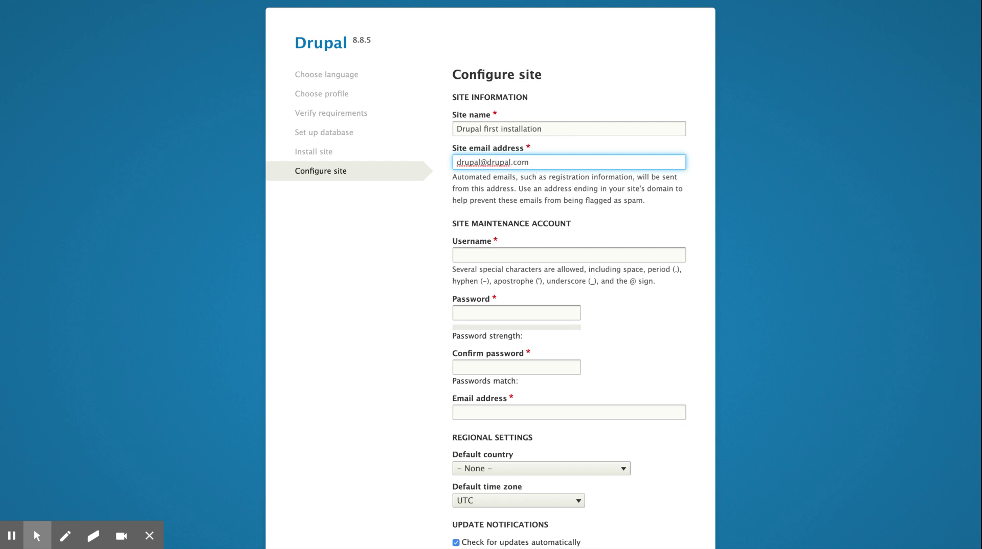
drag(530, 162, 447, 163)
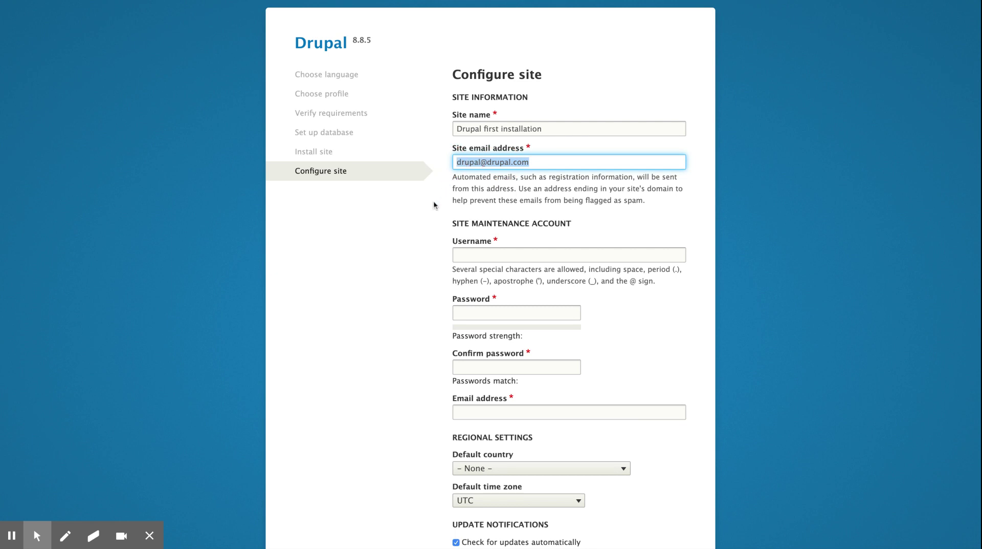
scroll(434, 205, down, 1)
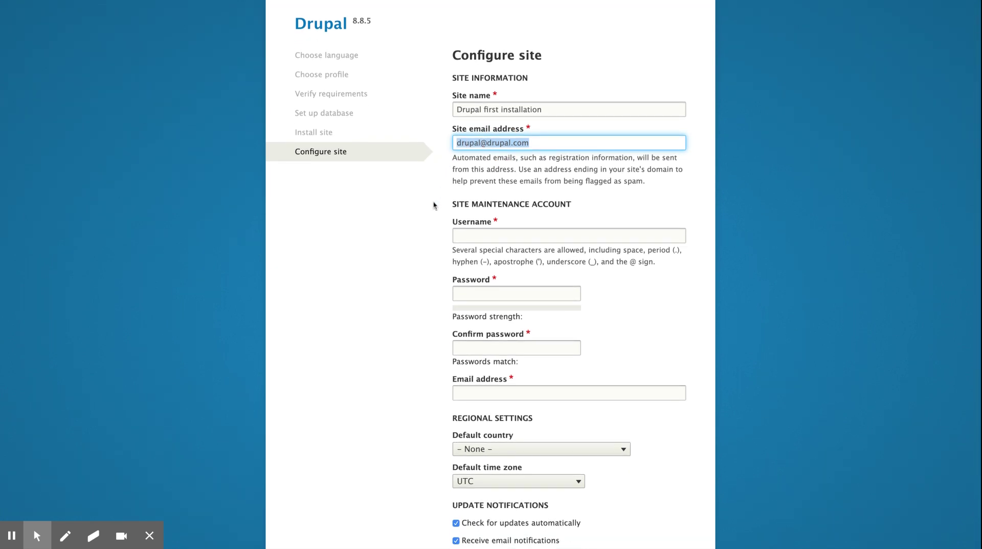
scroll(432, 205, up, 1)
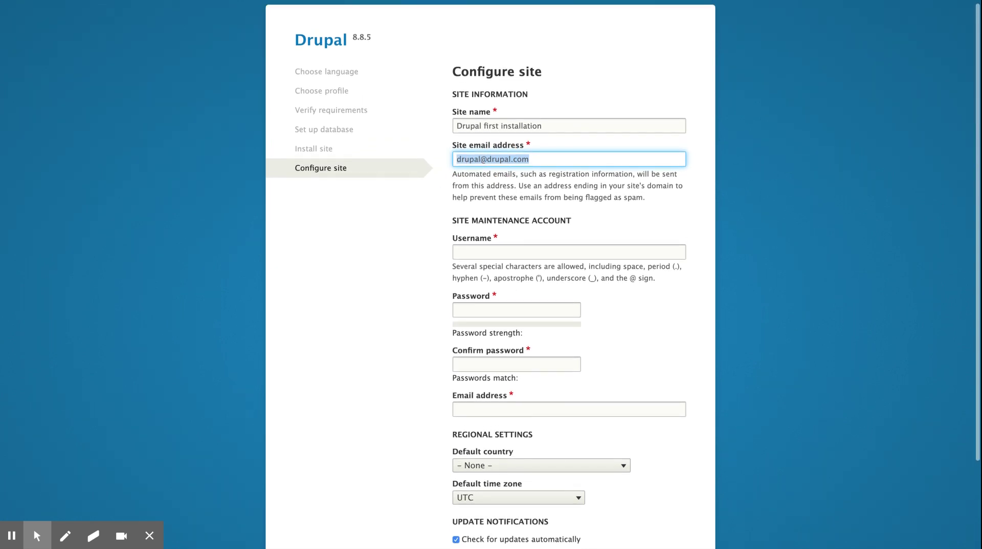
click(486, 250)
text(dr)
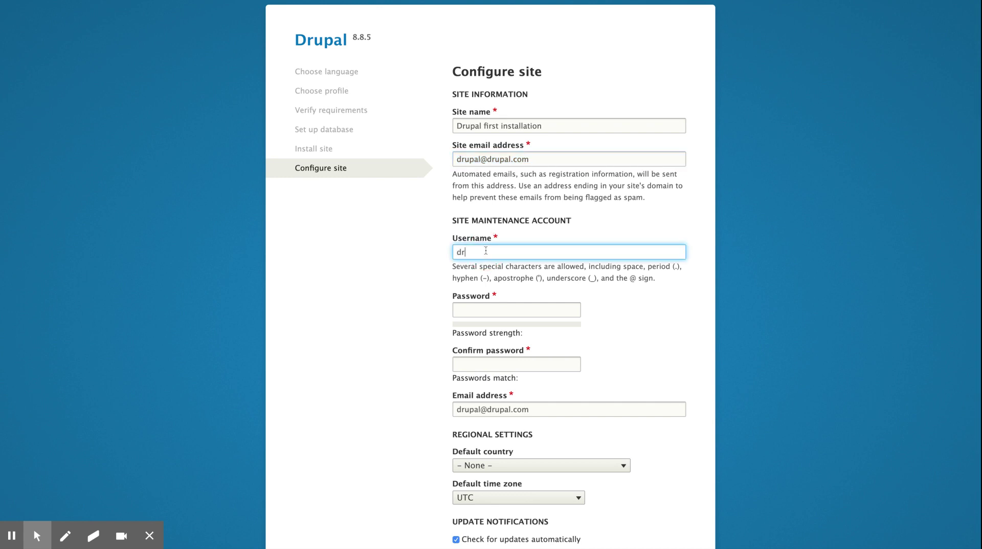
text(upal)
click(482, 305)
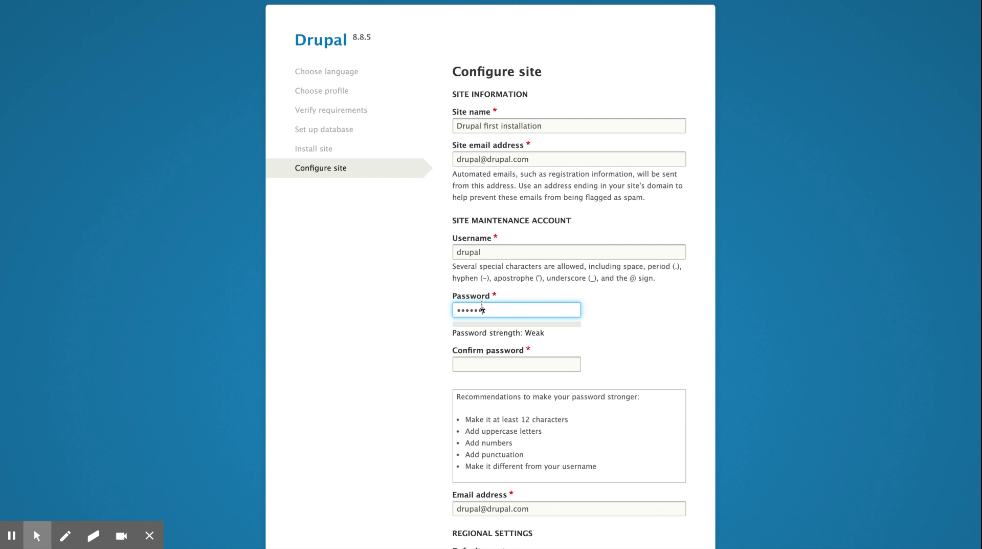
click(496, 363)
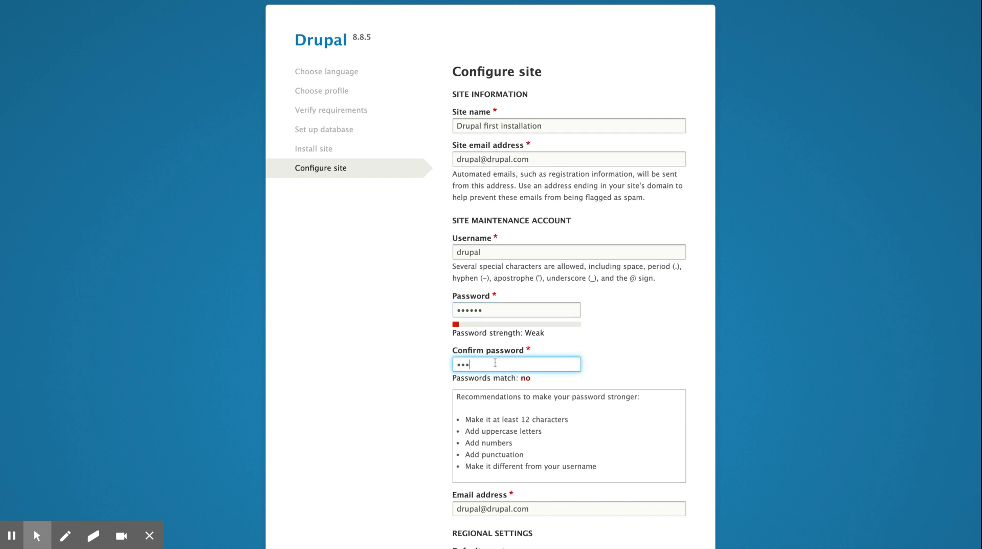
- Check the admin email address and set the default country to India
scroll(495, 364, down, 3)
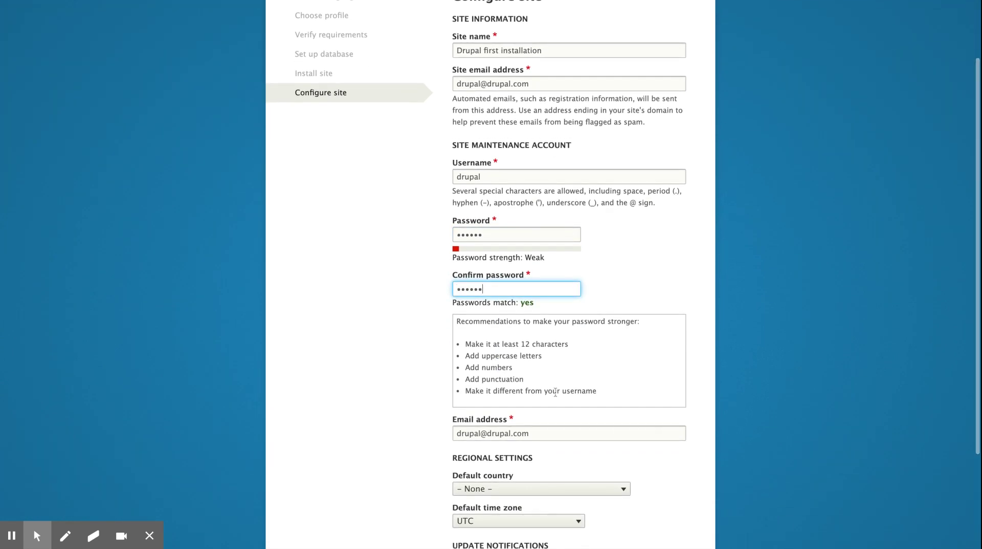
scroll(563, 395, down, 3)
click(540, 367)
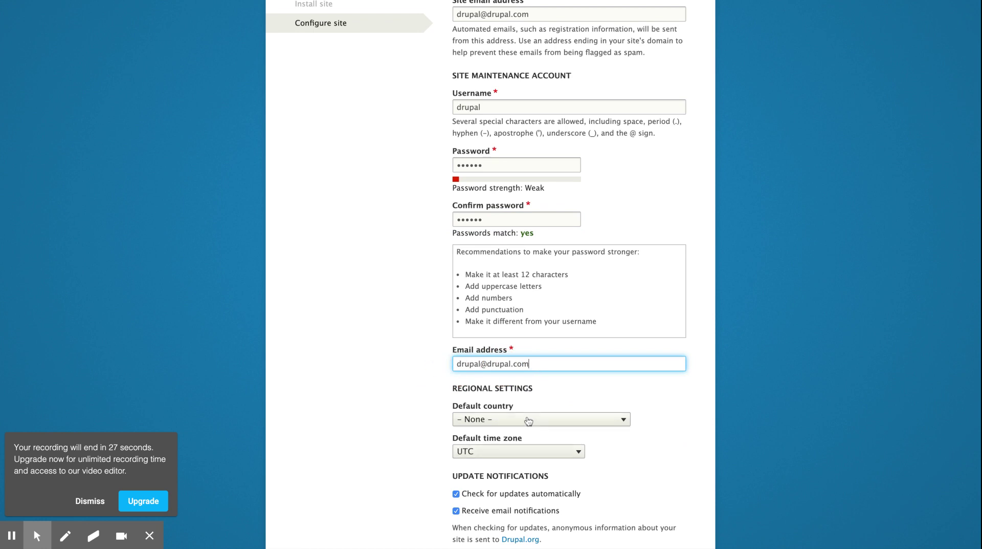
click(90, 501)
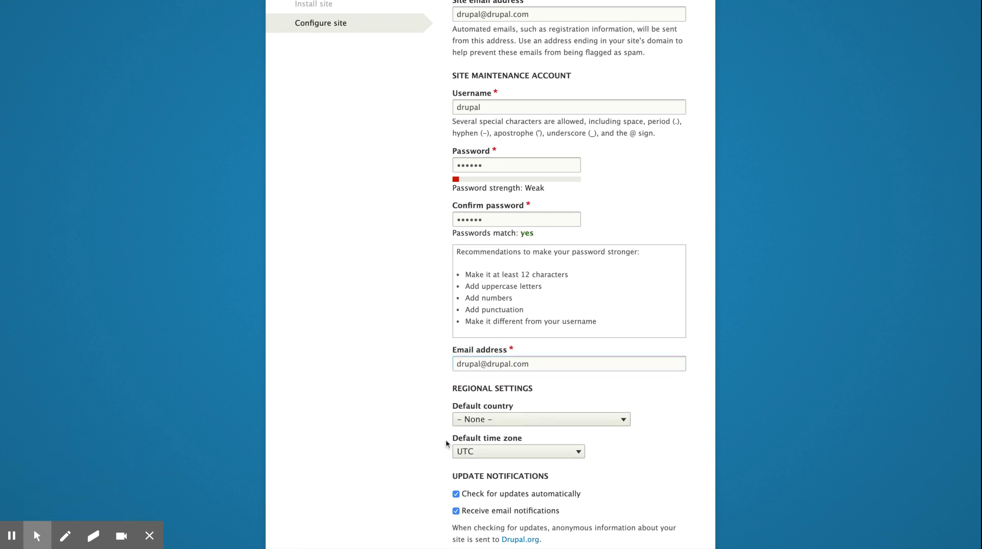
click(497, 420)
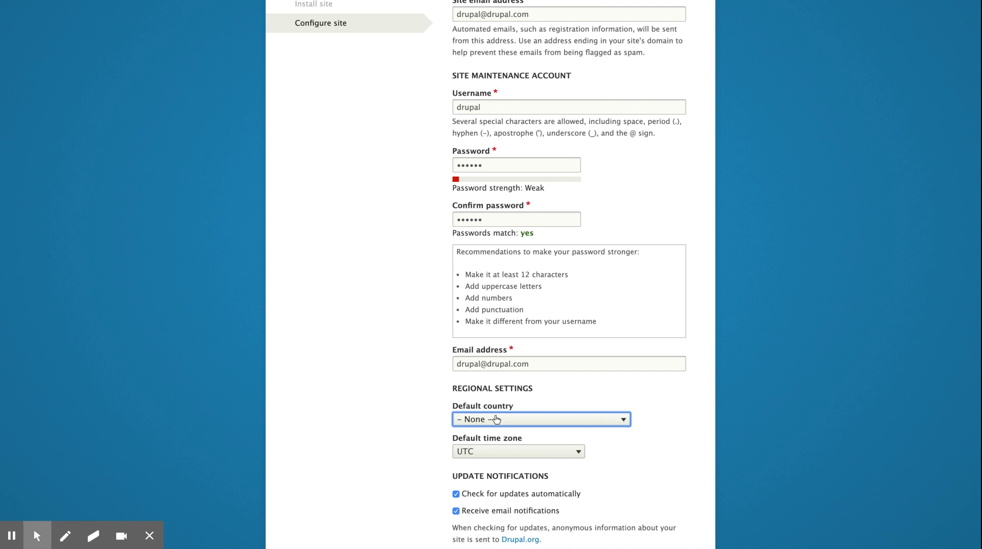
text(india)
click(893, 13)
- Save the site configuration to finish installing Drupal
scroll(709, 199, down, 1)
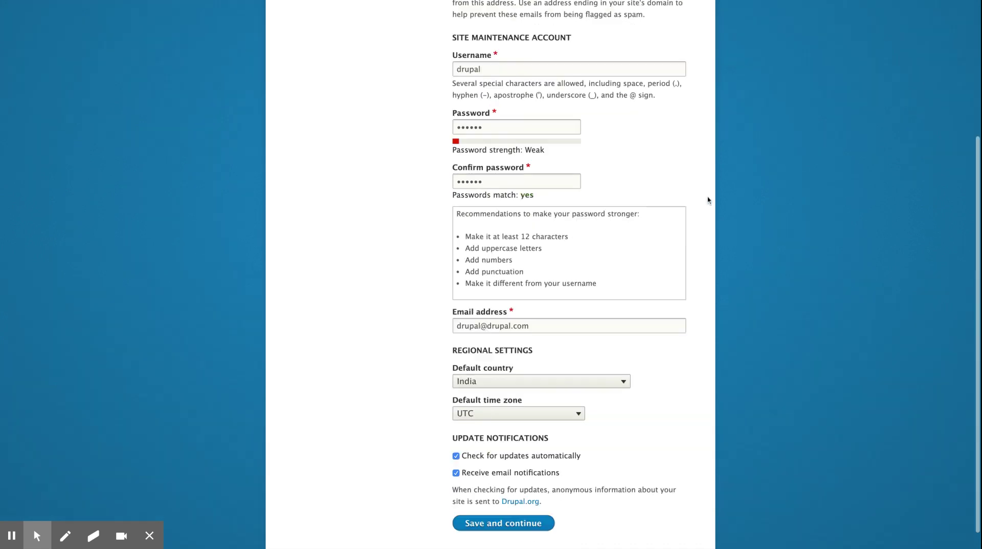
scroll(709, 199, down, 1)
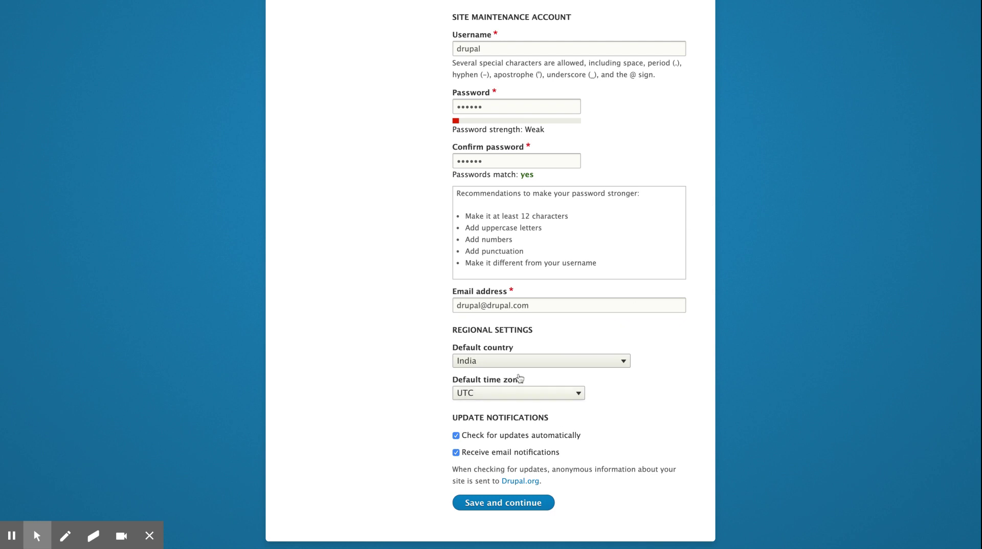
click(519, 503)
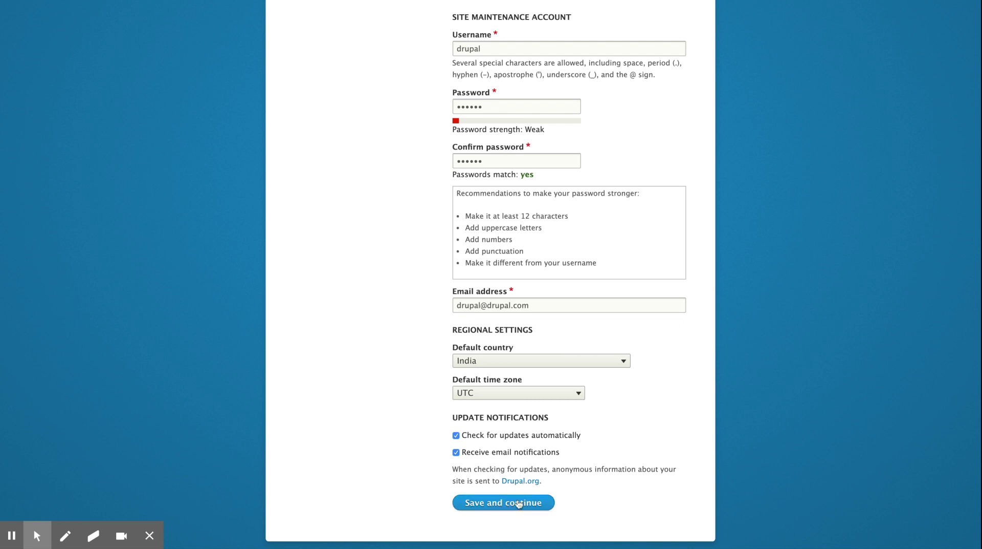